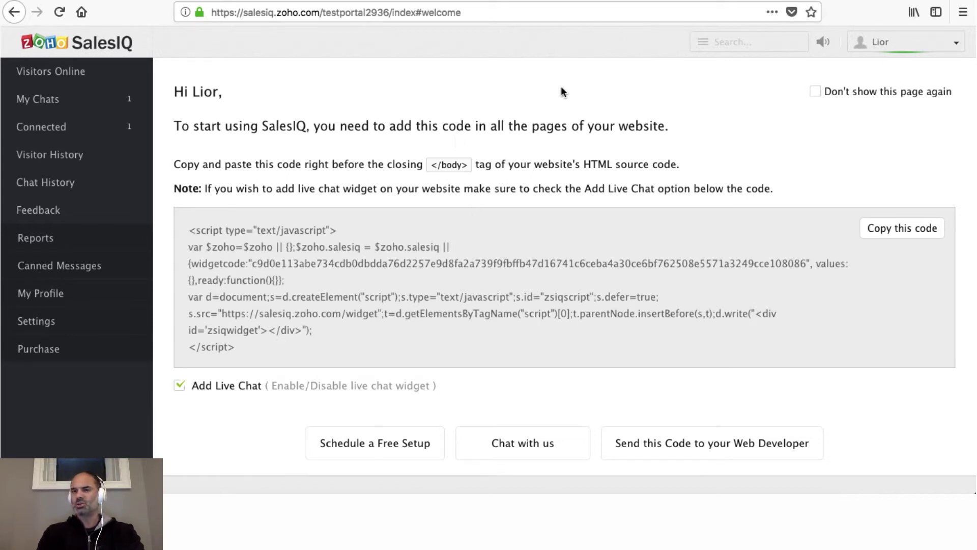
Step: Copy the SalesIQ live chat embed code and switch to the Wix home page editor
{"action": "left_click", "coordinate": [508, 266]}
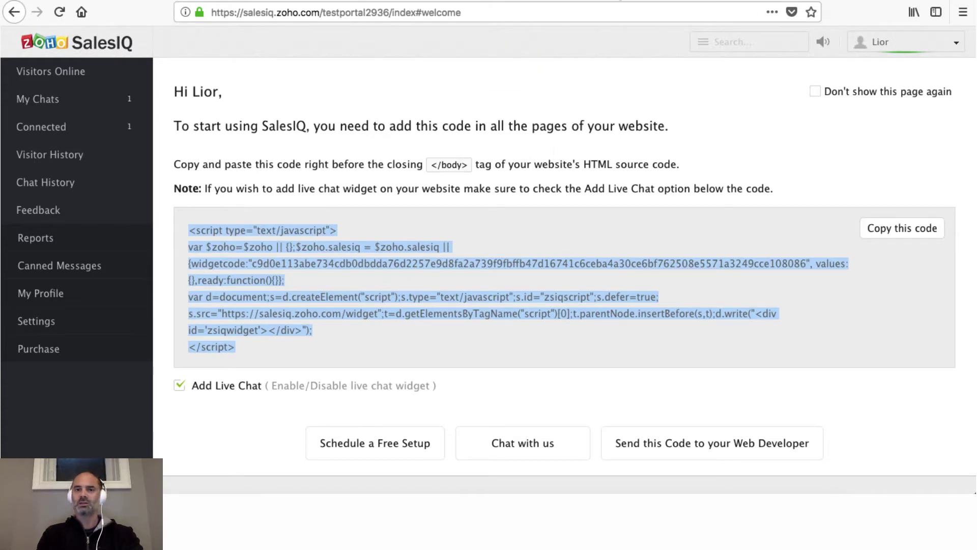
{"action": "key", "text": "ctrl+Tab"}
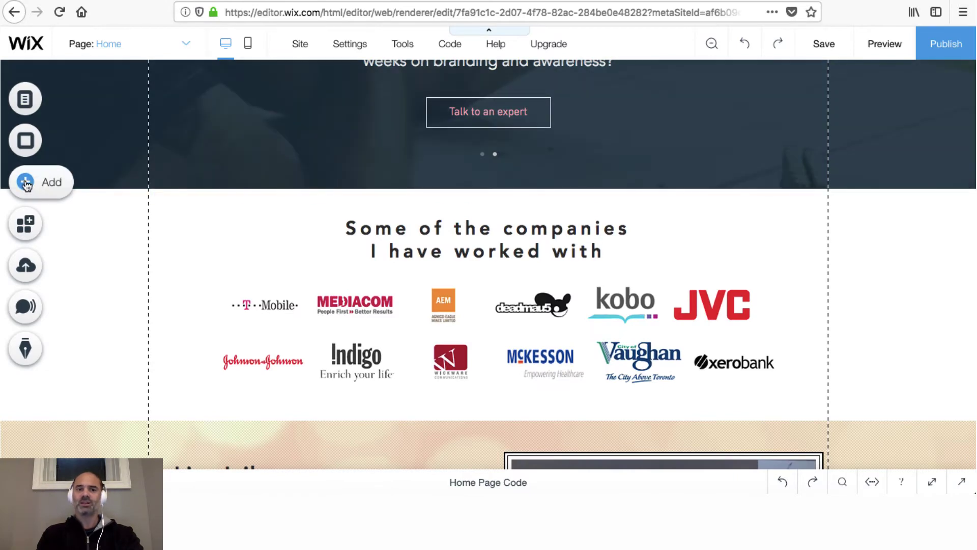
Step: Add an HTML iframe element to the Home page and apply the pasted SalesIQ script
{"action": "left_click", "coordinate": [36, 187]}
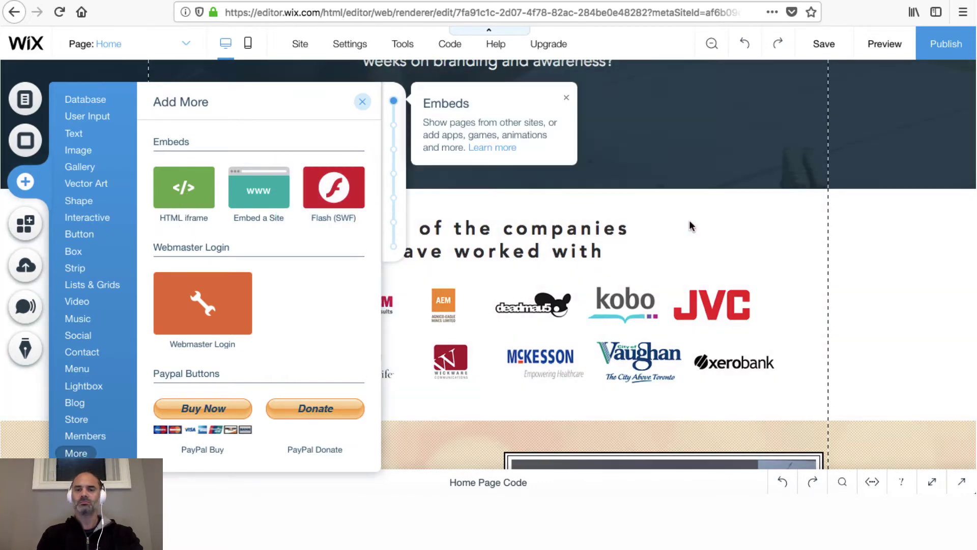
{"action": "left_click_drag", "start_coordinate": [689, 220], "coordinate": [689, 221]}
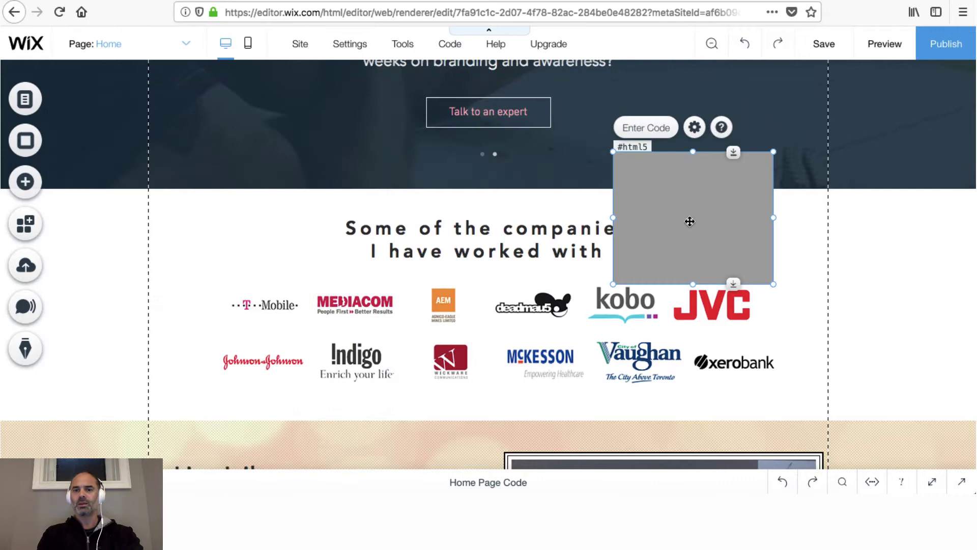
{"action": "right_click", "coordinate": [714, 208]}
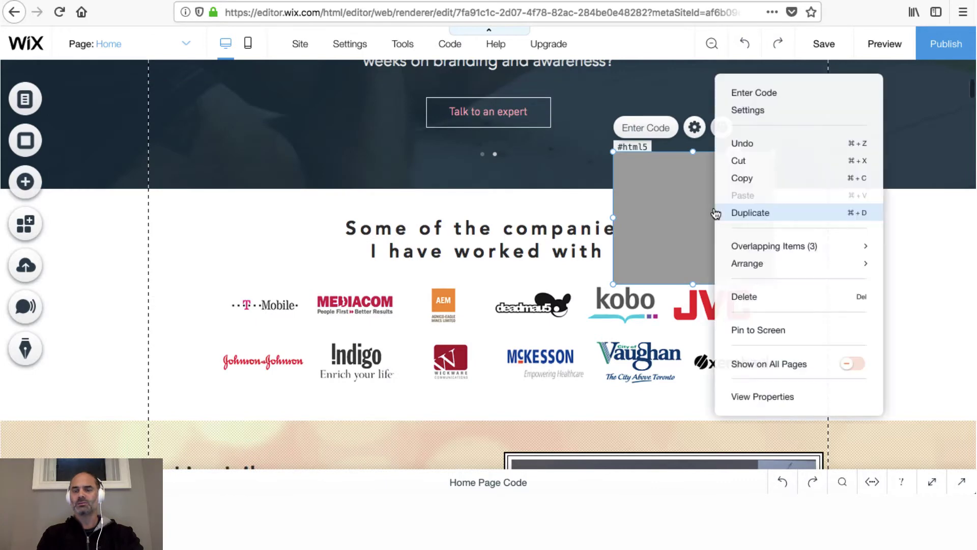
{"action": "left_click", "coordinate": [752, 92]}
{"action": "left_click", "coordinate": [499, 225]}
{"action": "key", "text": "ctrl+v"}
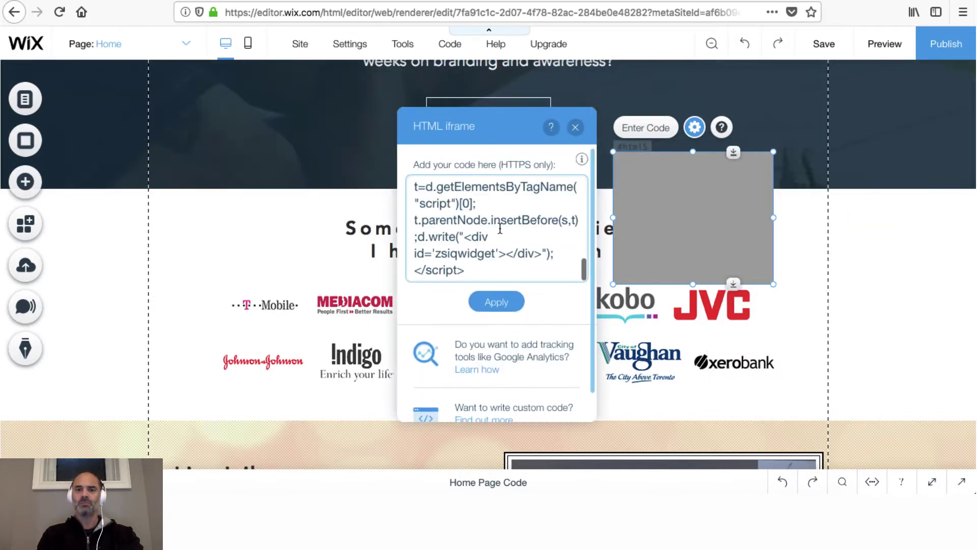
{"action": "left_click", "coordinate": [496, 303]}
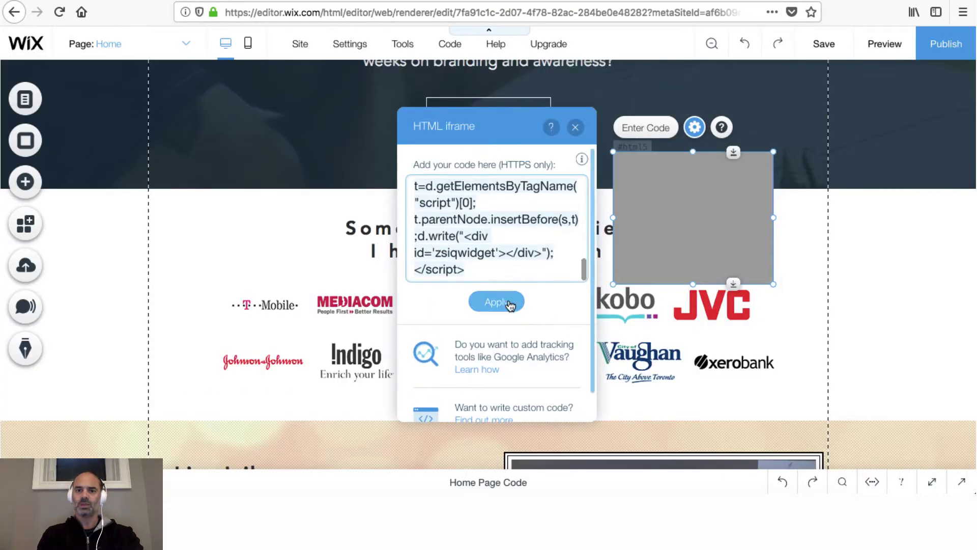
{"action": "left_click", "coordinate": [495, 299]}
{"action": "left_click", "coordinate": [575, 126]}
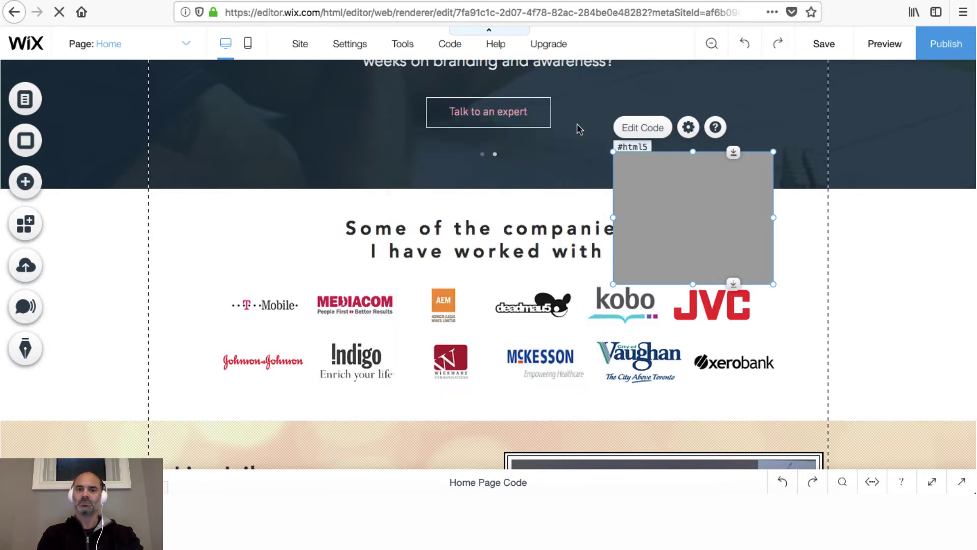
Step: Pin the HTML chat element to the bottom-right of the screen
{"action": "right_click", "coordinate": [692, 216]}
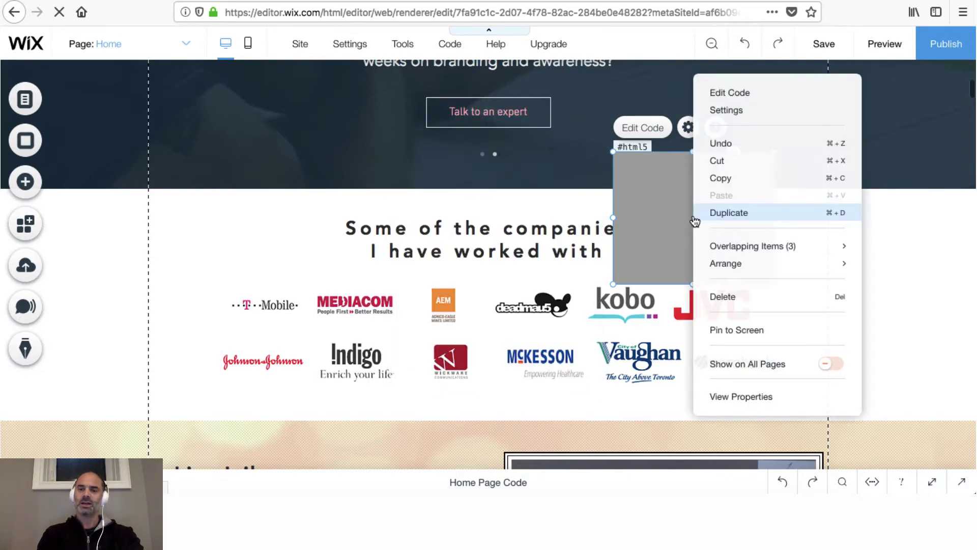
{"action": "left_click", "coordinate": [737, 330]}
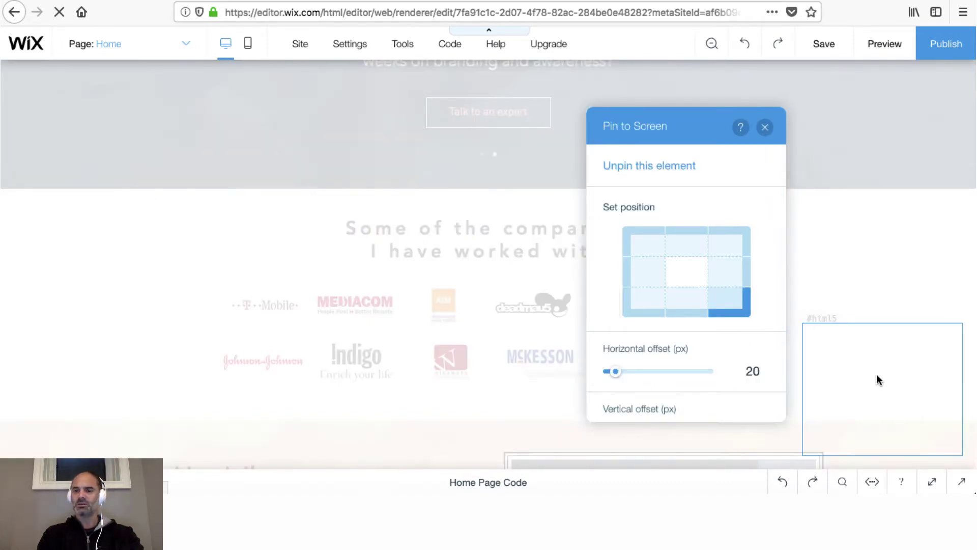
{"action": "mouse_move", "coordinate": [730, 303]}
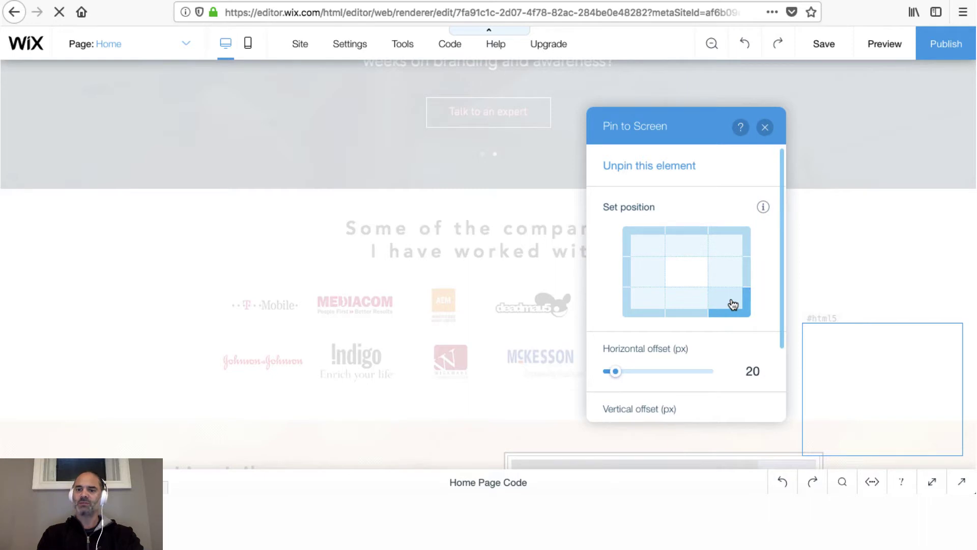
{"action": "left_click", "coordinate": [765, 128]}
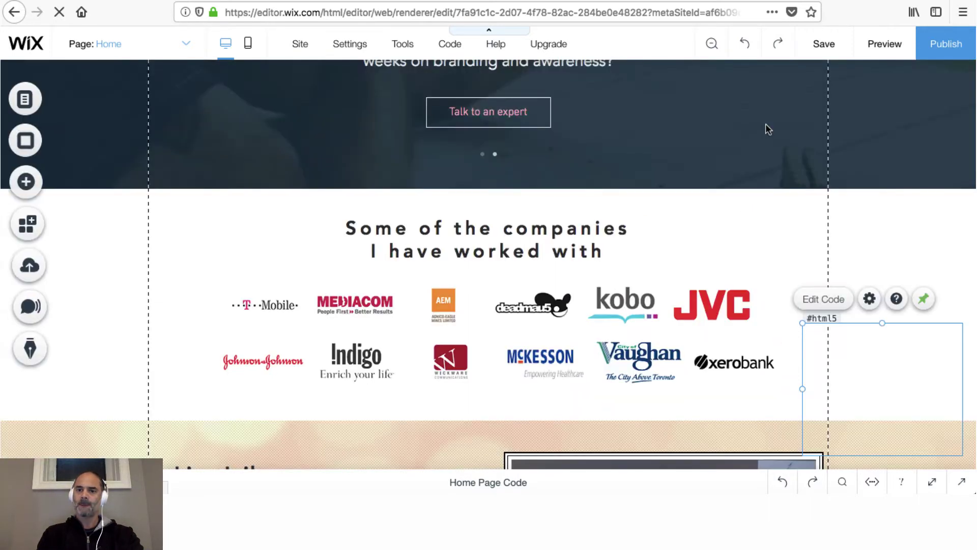
Step: Show the chat element on all pages, then widen it and move it higher so Let's chat! appears
{"action": "right_click", "coordinate": [875, 379]}
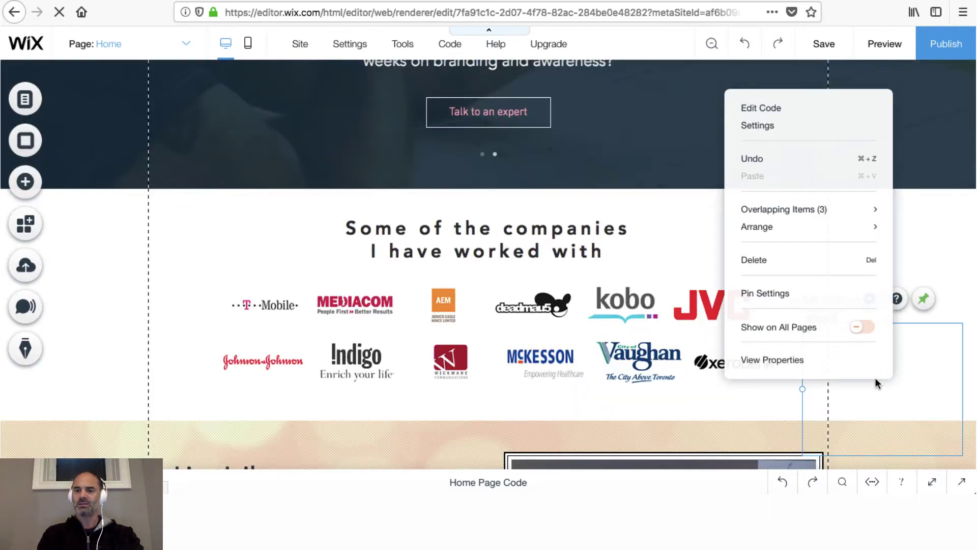
{"action": "left_click", "coordinate": [862, 329]}
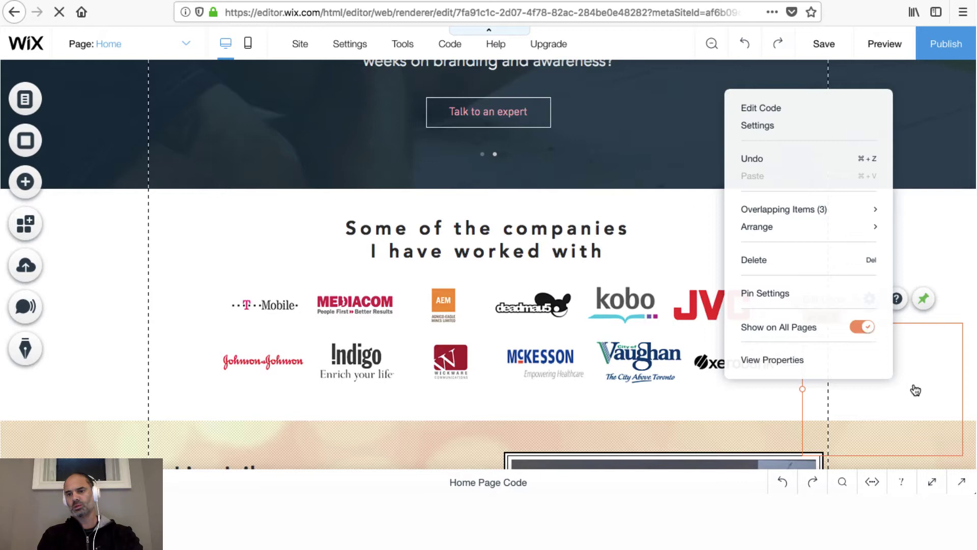
{"action": "left_click", "coordinate": [867, 352]}
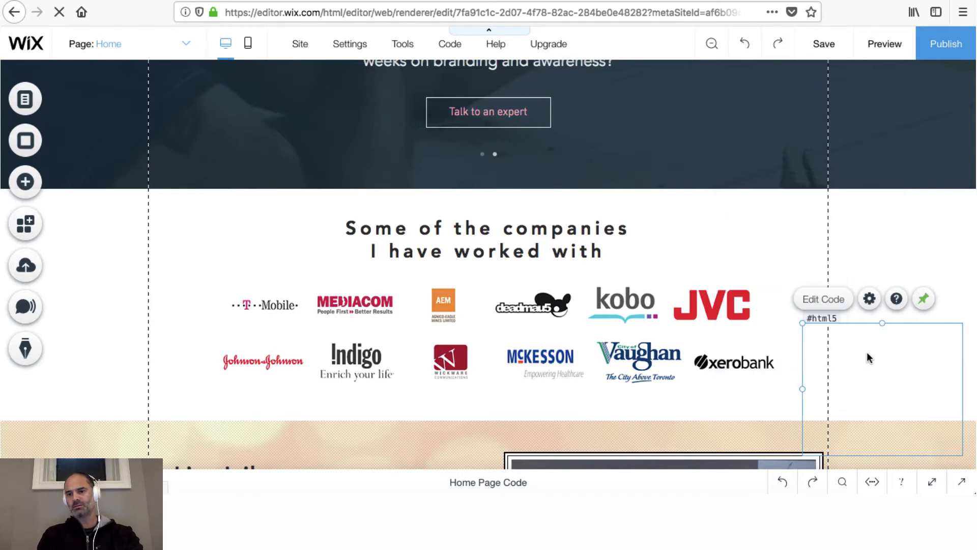
{"action": "right_click", "coordinate": [844, 372]}
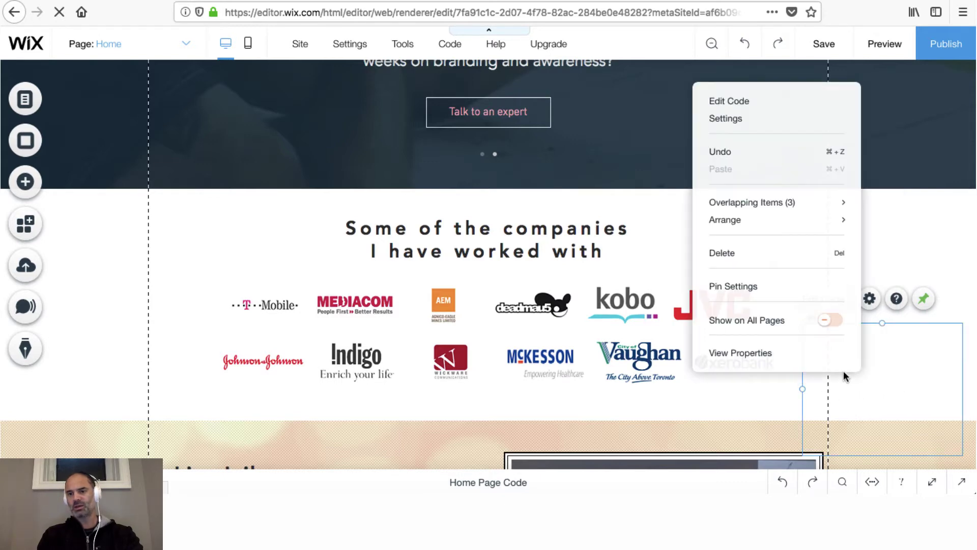
{"action": "left_click", "coordinate": [836, 322]}
{"action": "left_click", "coordinate": [859, 419]}
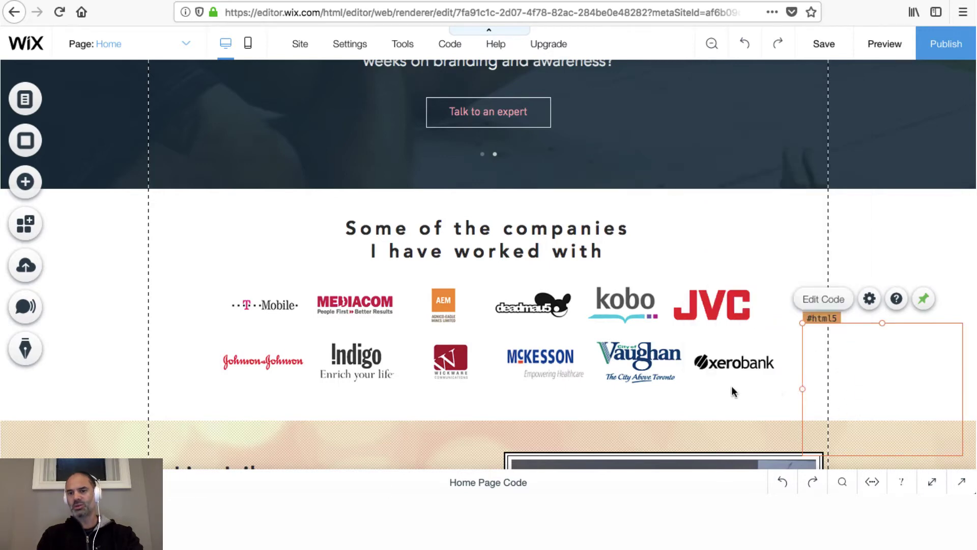
{"action": "left_click_drag", "start_coordinate": [732, 387], "coordinate": [731, 388]}
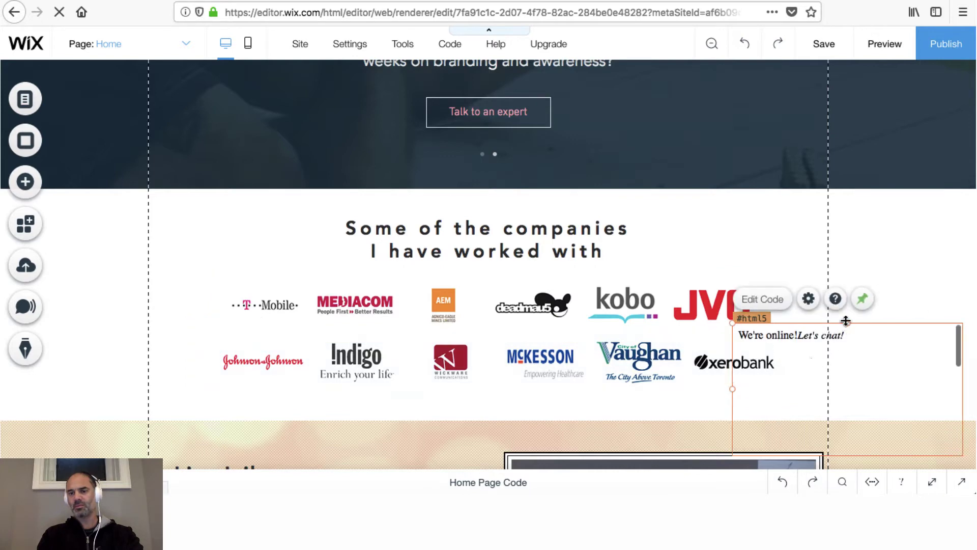
{"action": "left_click_drag", "start_coordinate": [846, 321], "coordinate": [846, 230]}
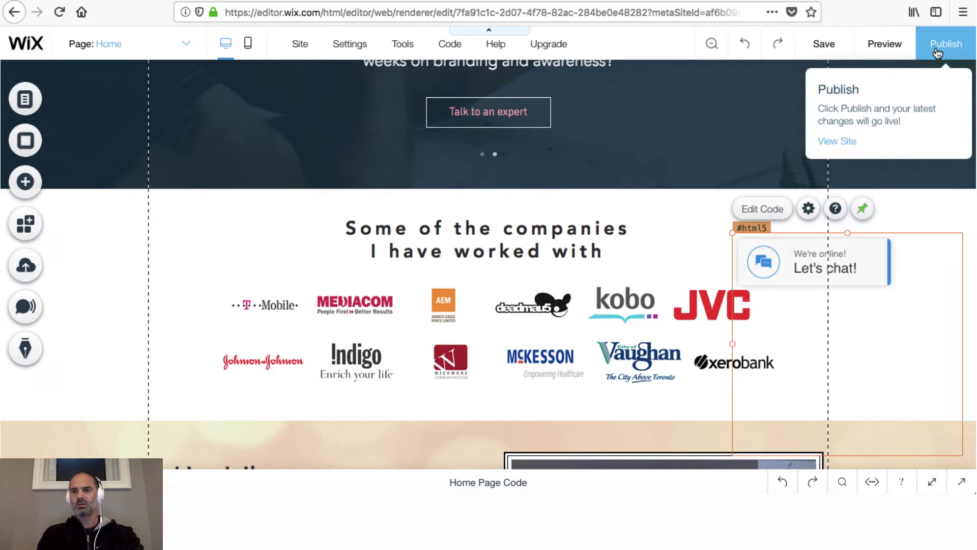
Step: Publish the Wix site and open the live Amazing Business Results site
{"action": "left_click", "coordinate": [936, 46]}
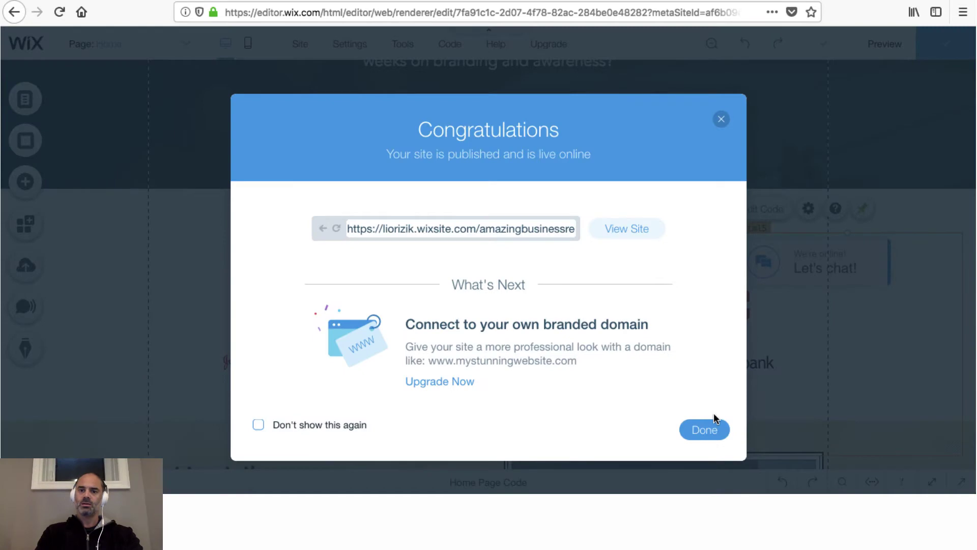
{"action": "left_click", "coordinate": [713, 421]}
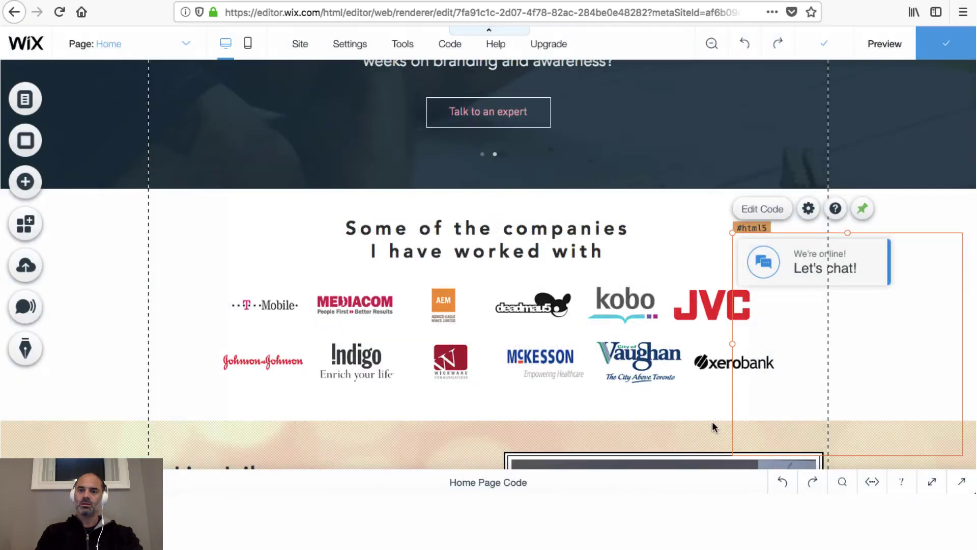
{"action": "left_click", "coordinate": [685, 12]}
{"action": "key", "text": "super+v"}
{"action": "key", "text": "Return"}
Step: Reload the live site so the "We're online! Let's chat!" widget shows
{"action": "left_click", "coordinate": [685, 11]}
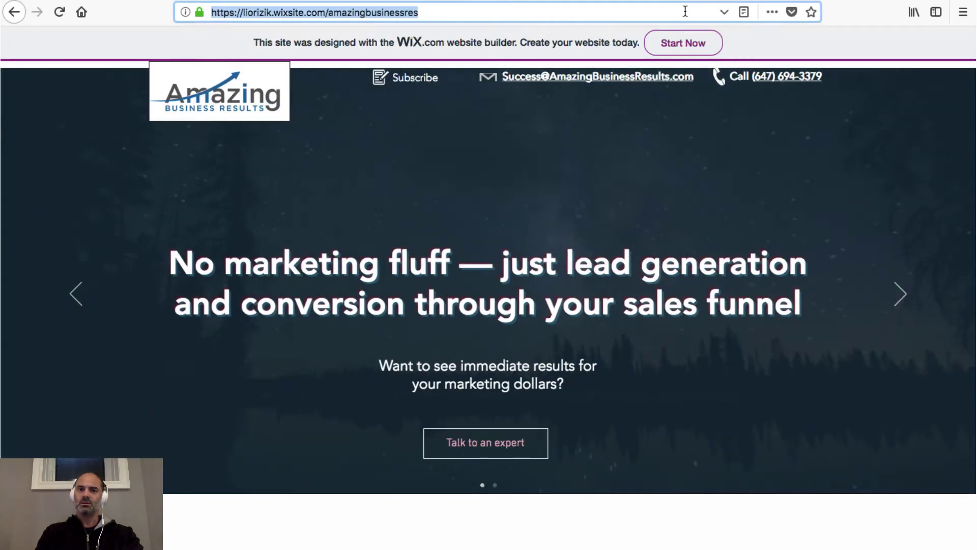
{"action": "key", "text": "Return"}
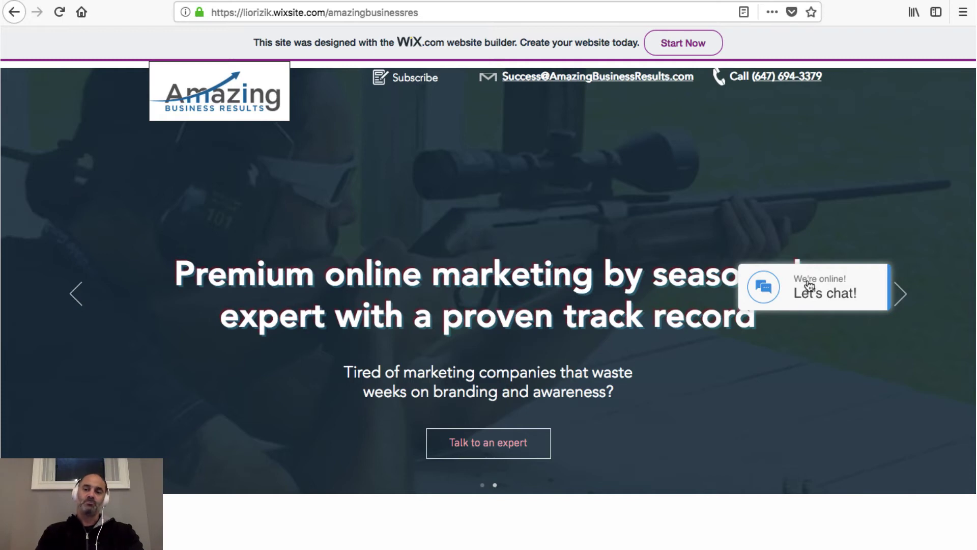
{"action": "left_click", "coordinate": [811, 287]}
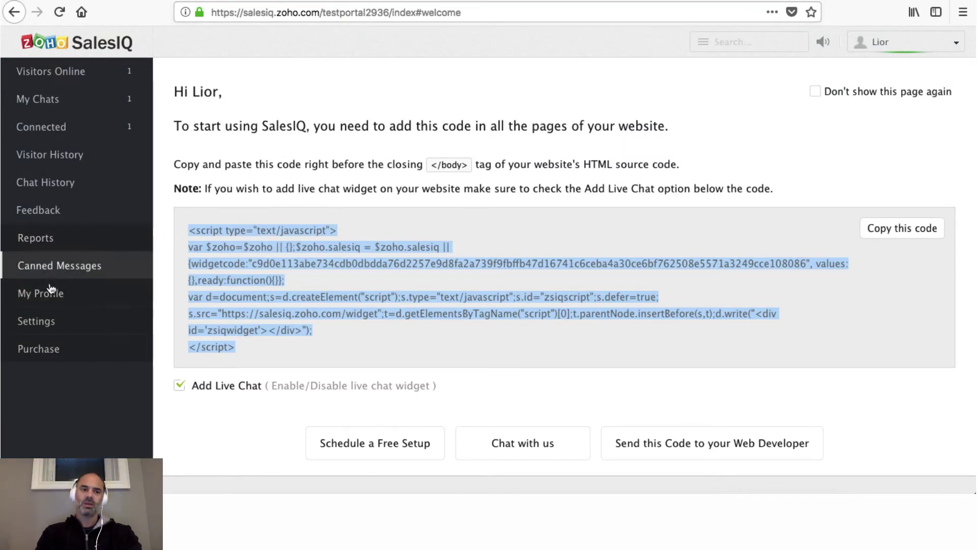
Step: Open the cloudaccountingtoronto Live Chat Widget settings to show the widget type choices
{"action": "left_click", "coordinate": [43, 321]}
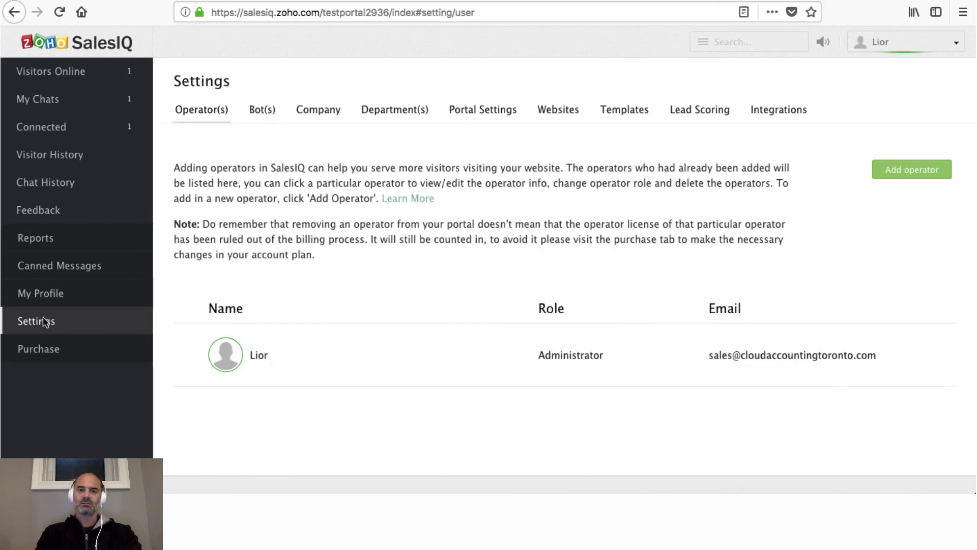
{"action": "left_click", "coordinate": [560, 111]}
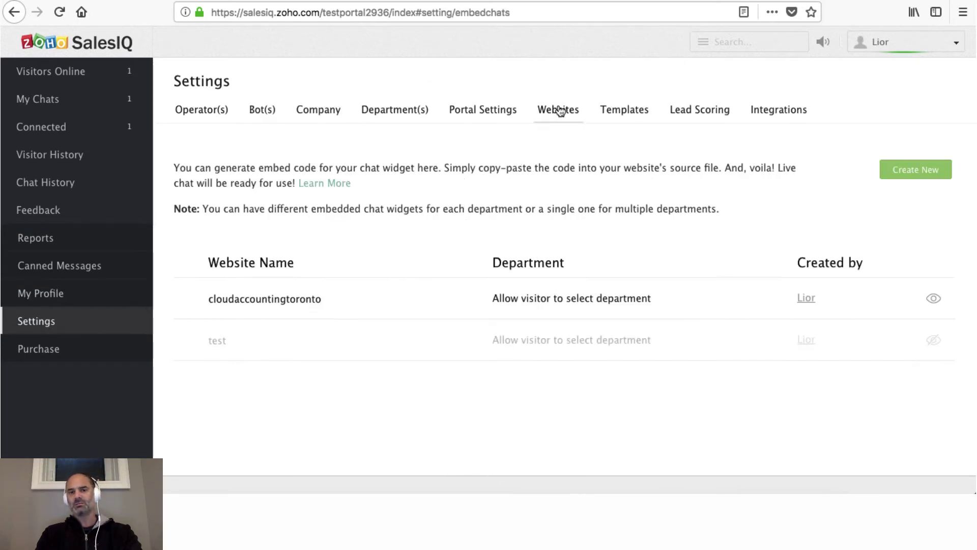
{"action": "left_click", "coordinate": [264, 302]}
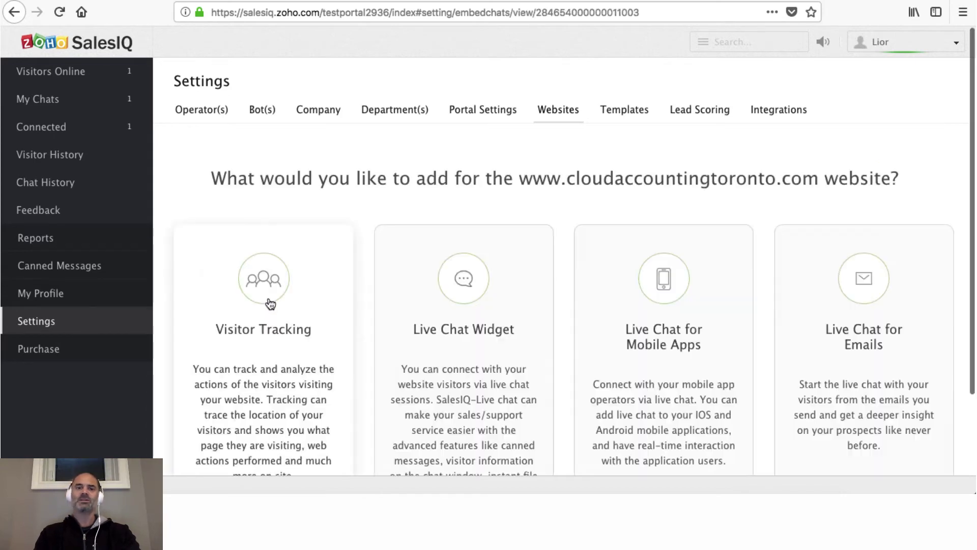
{"action": "left_click", "coordinate": [462, 282]}
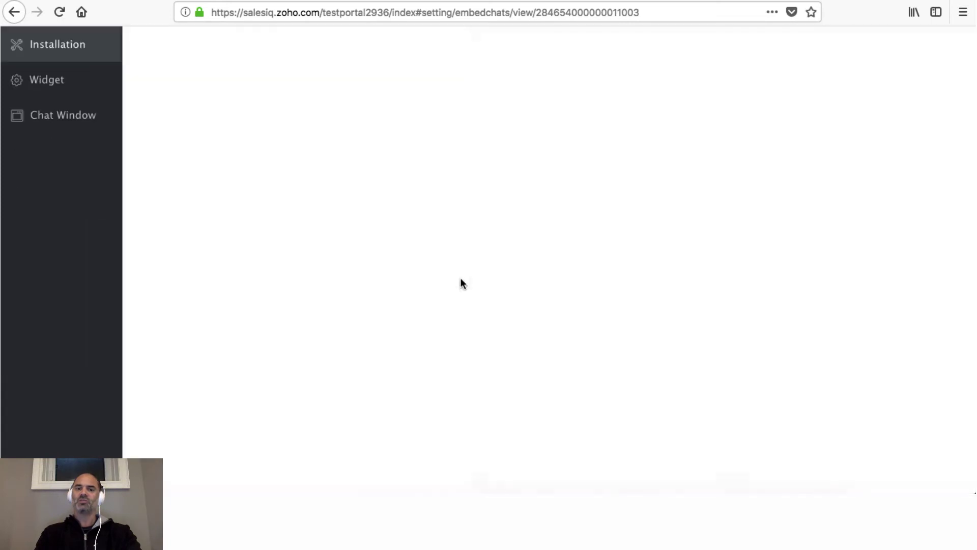
{"action": "scroll", "coordinate": [416, 199], "scroll_direction": "down", "scroll_amount": 1}
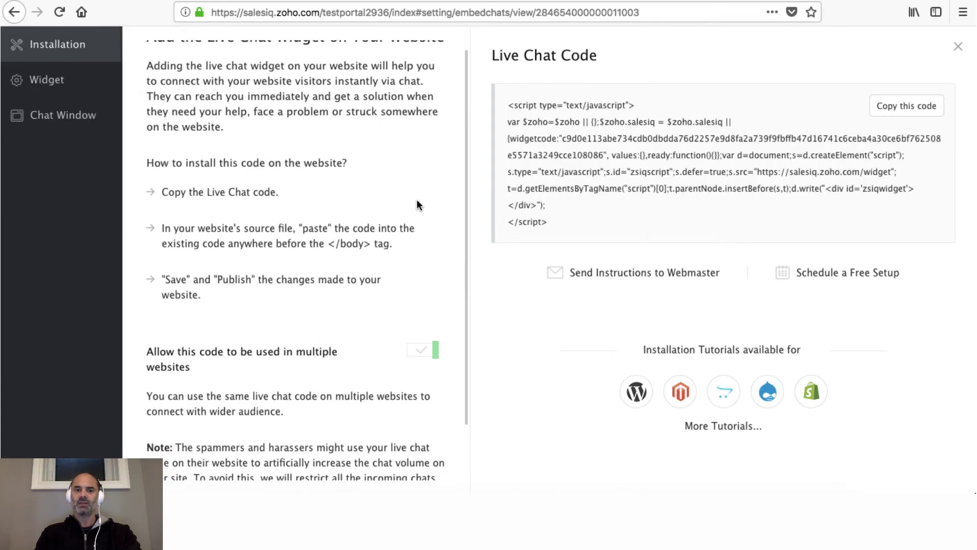
{"action": "left_click", "coordinate": [51, 81]}
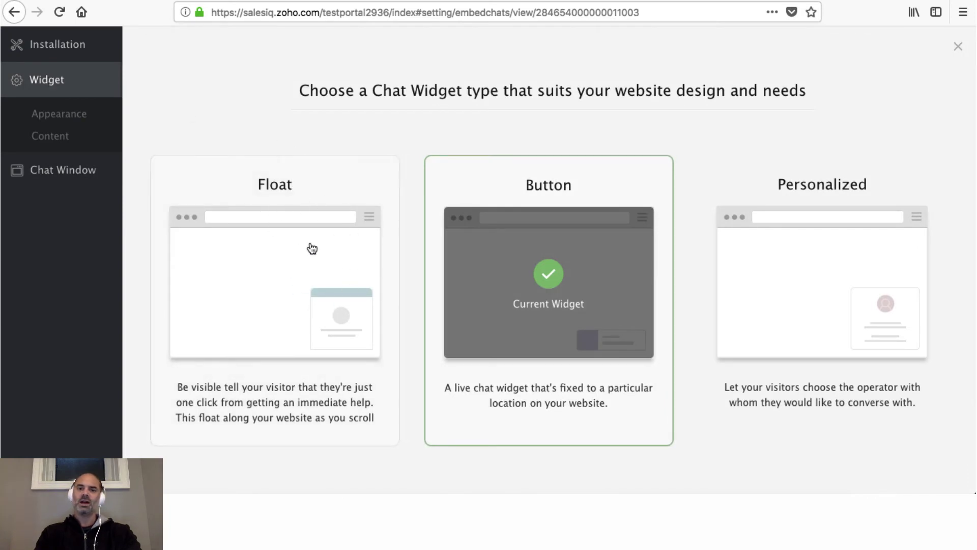
Step: Select the Float widget type and confirm updating it on the website
{"action": "left_click", "coordinate": [289, 228]}
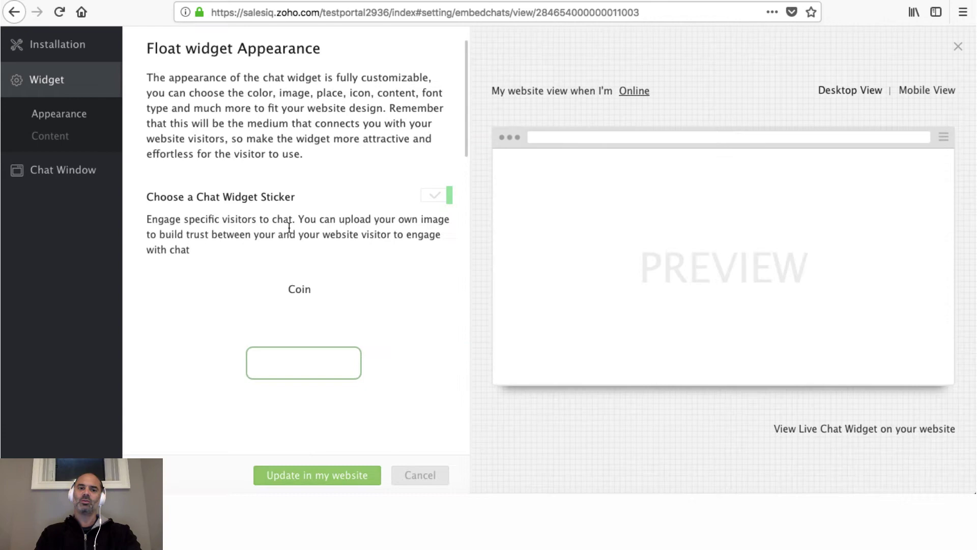
{"action": "left_click", "coordinate": [320, 475]}
{"action": "left_click", "coordinate": [501, 305]}
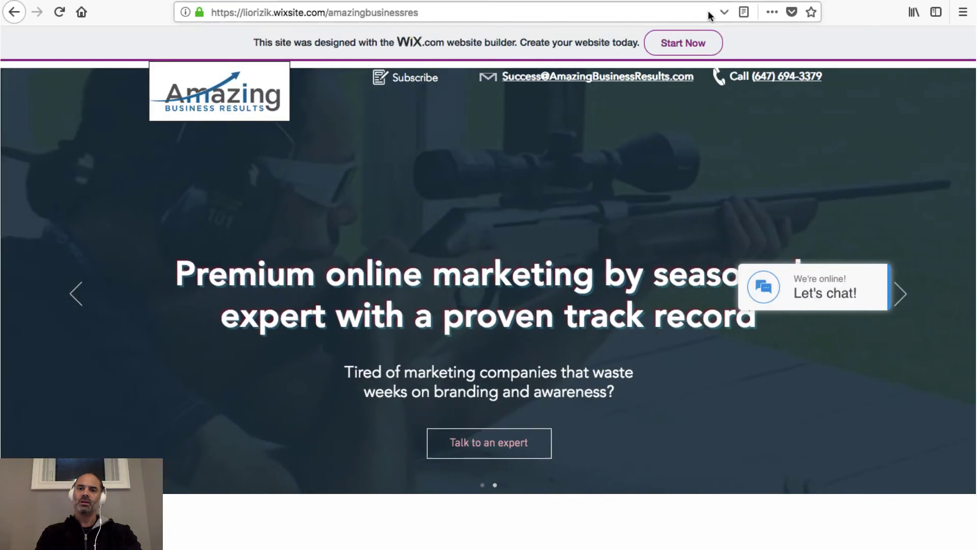
Step: Reload the live site to load the floating "We're Online!" chat bubble
{"action": "left_click", "coordinate": [625, 12]}
{"action": "key", "text": "Return"}
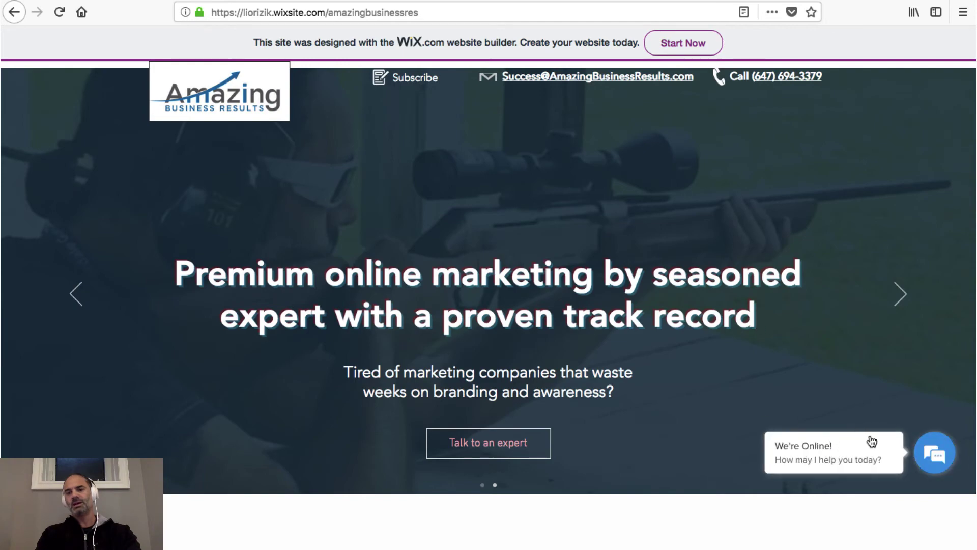
{"action": "scroll", "coordinate": [871, 320], "scroll_direction": "down", "scroll_amount": 3}
{"action": "scroll", "coordinate": [871, 336], "scroll_direction": "down", "scroll_amount": 4}
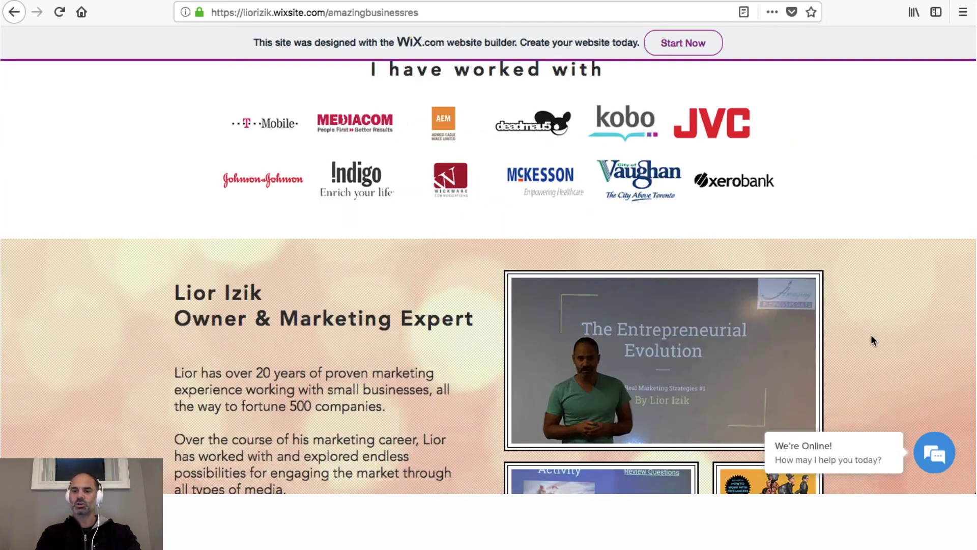
{"action": "scroll", "coordinate": [871, 336], "scroll_direction": "down", "scroll_amount": 5}
{"action": "scroll", "coordinate": [872, 336], "scroll_direction": "down", "scroll_amount": 4}
{"action": "scroll", "coordinate": [871, 336], "scroll_direction": "up", "scroll_amount": 8}
{"action": "scroll", "coordinate": [871, 336], "scroll_direction": "up", "scroll_amount": 8}
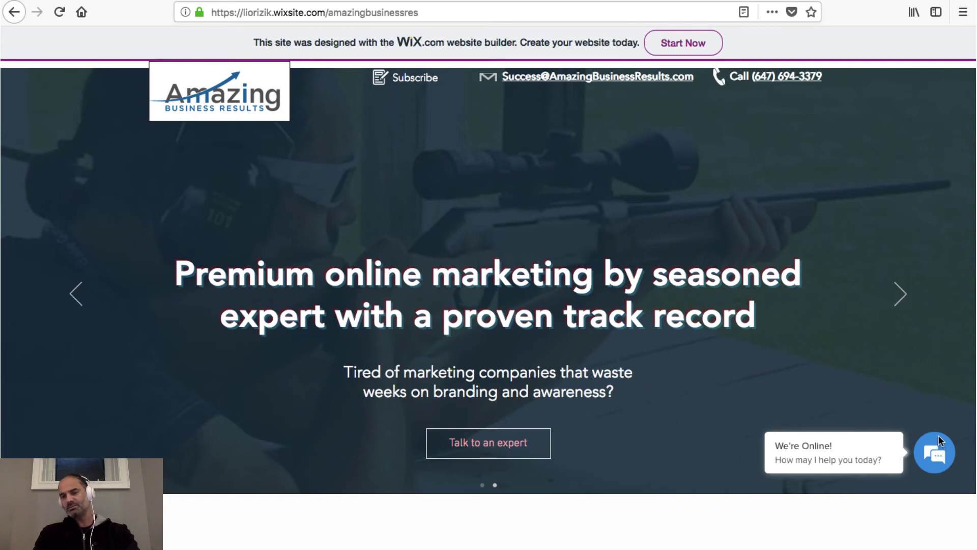
Step: Start a test chat as Josh with an email and the message "Hello"
{"action": "left_click", "coordinate": [933, 454]}
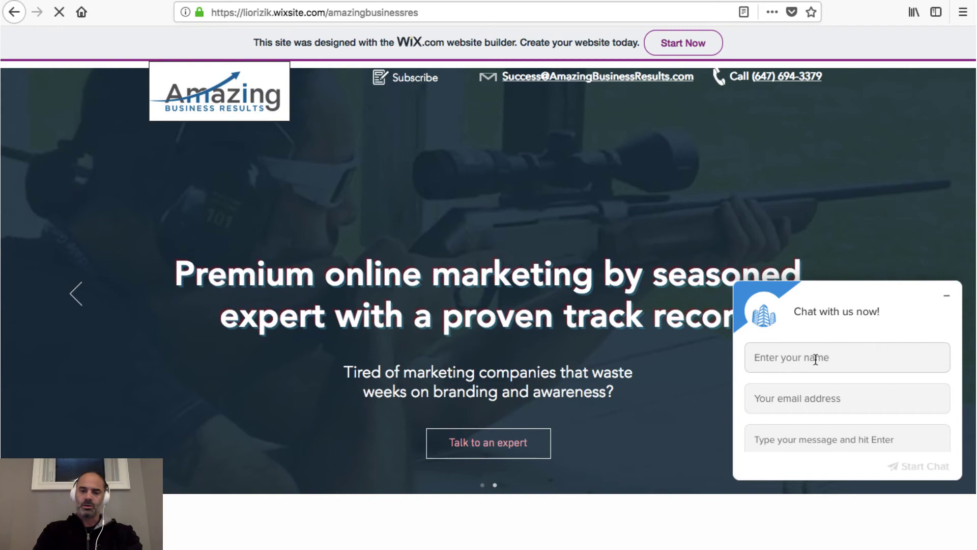
{"action": "type", "text": "Josh"}
{"action": "key", "text": "Tab"}
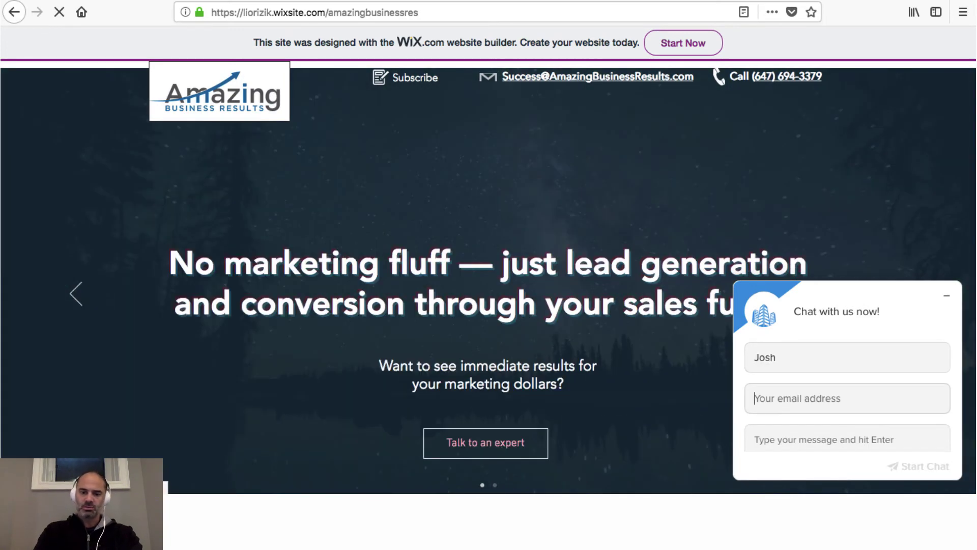
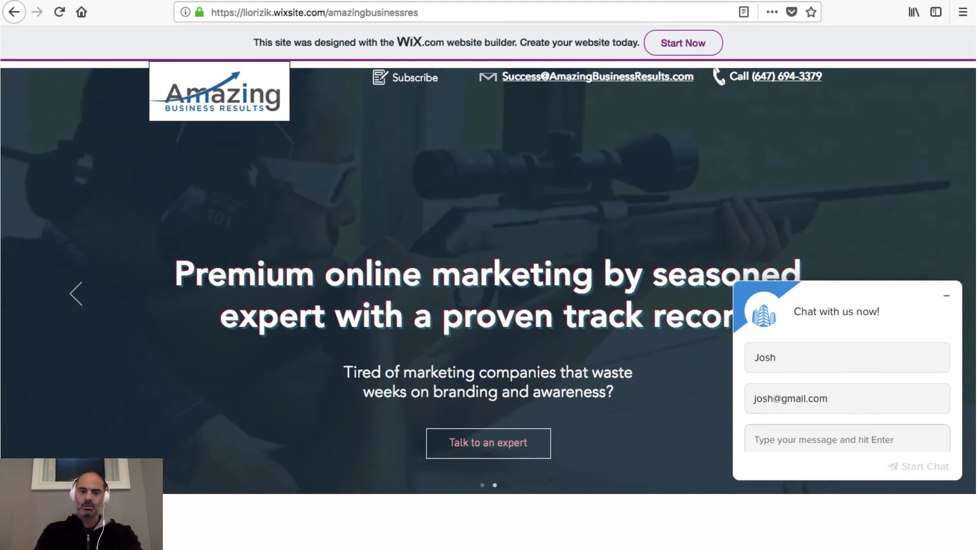
{"action": "type", "text": "Hello"}
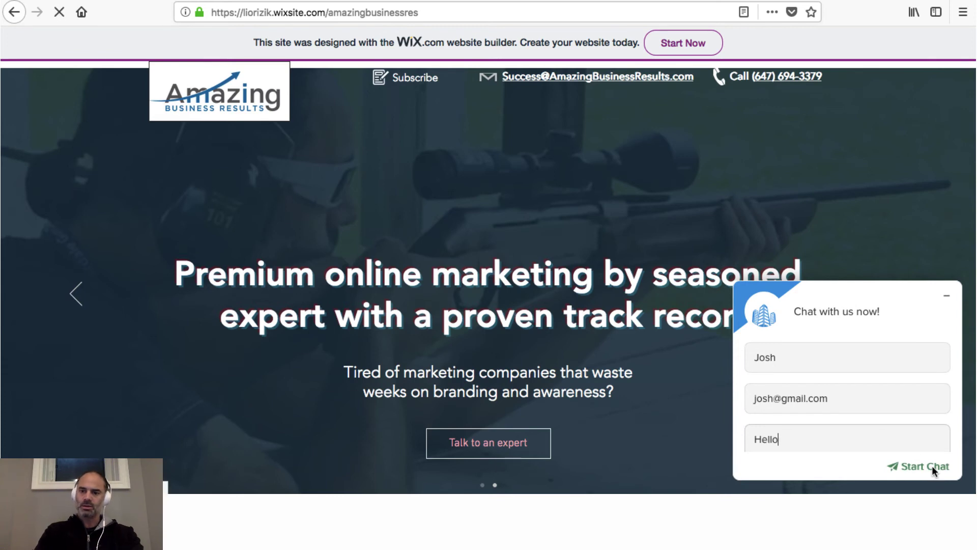
{"action": "left_click", "coordinate": [932, 465]}
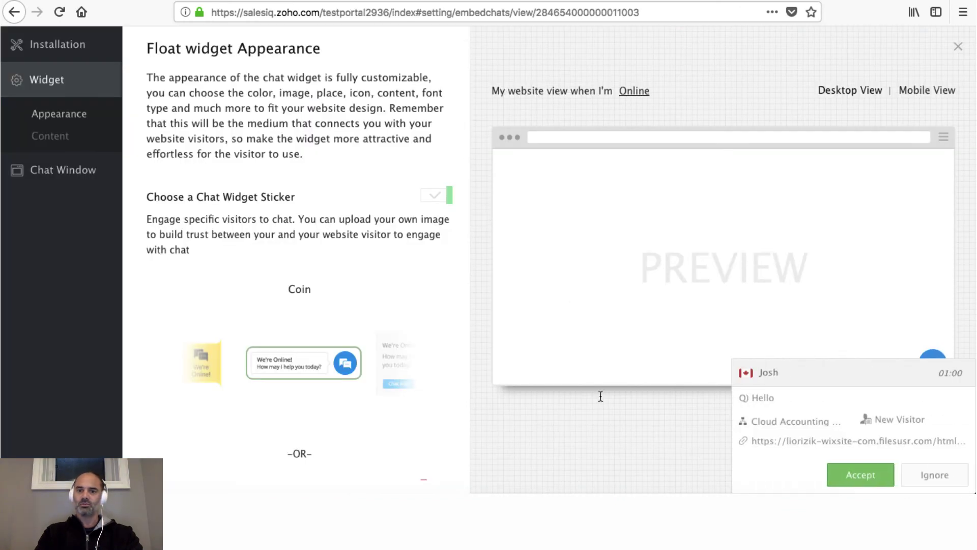
Step: Accept Josh's chat, reply "how can i help you?", and return to the site
{"action": "left_click", "coordinate": [859, 473]}
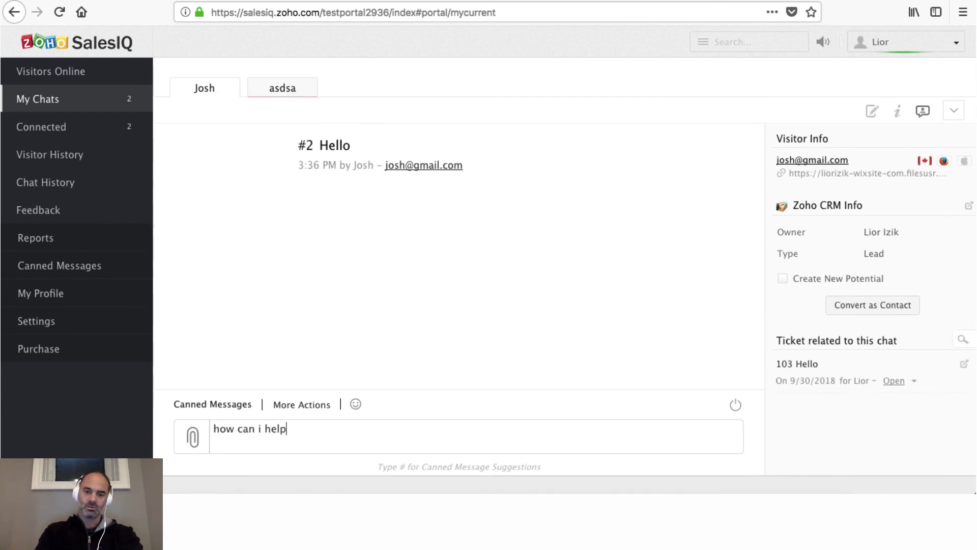
{"action": "type", "text": "you?"}
{"action": "key", "text": "Return"}
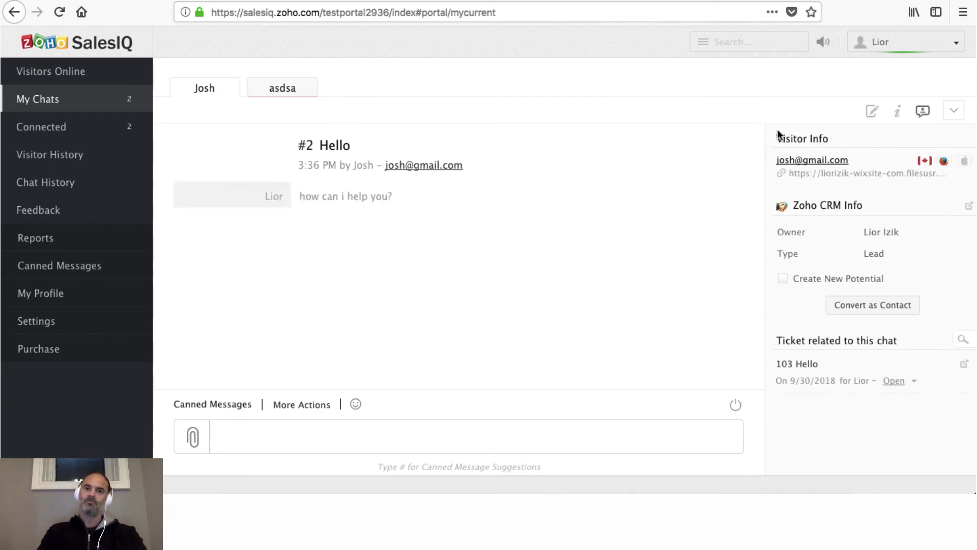
{"action": "key", "text": "ctrl+Tab"}
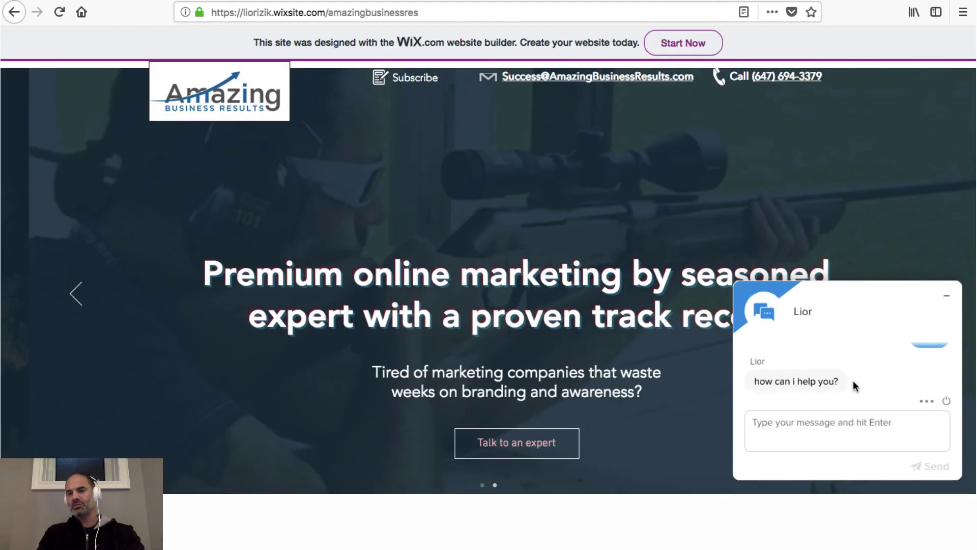